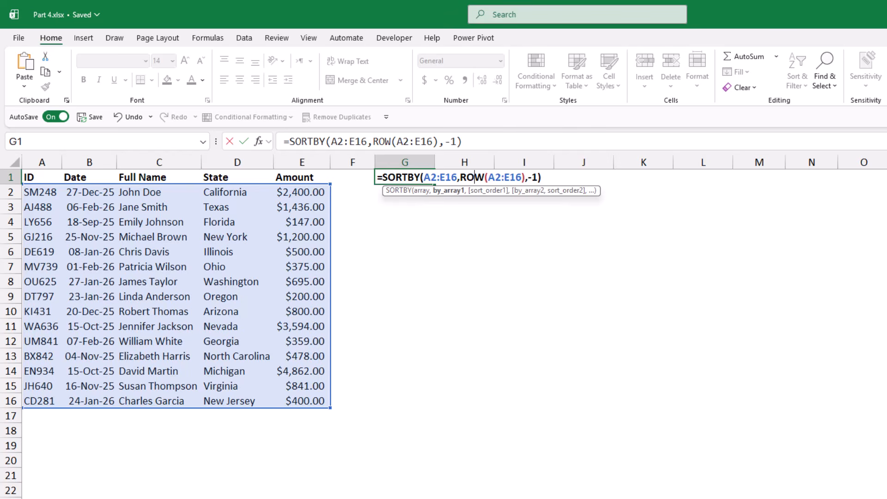
# Step: Wrap the SORTBY formula in G1 in a VSTACK function, with the header row A1:E1 as the first array
pyautogui.press('Left')
pyautogui.press('Left')
pyautogui.press('Left')
pyautogui.press('Left')
pyautogui.press('Left')
pyautogui.press('Left')
pyautogui.press('Left')
pyautogui.press('Left')
pyautogui.press('Left')
pyautogui.press('Left')
pyautogui.press('Left')
pyautogui.press('Left')
pyautogui.press('Left')
pyautogui.press('Left')
pyautogui.press('Left')
pyautogui.press('Left')
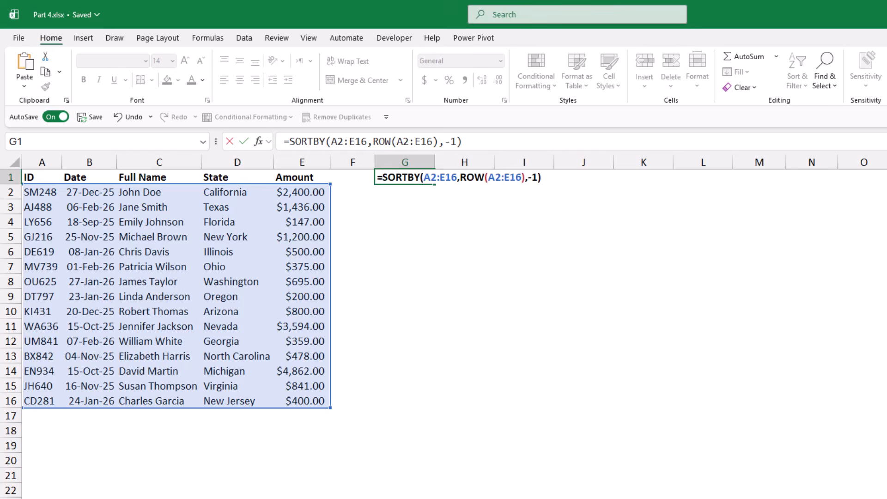
pyautogui.write('VSTACK(')
pyautogui.press('Left')
pyautogui.press('Left')
pyautogui.press('Left')
pyautogui.press('Left')
pyautogui.press('Left')
pyautogui.press('Left')
pyautogui.moveTo(42, 177); pyautogui.dragTo(323, 178)
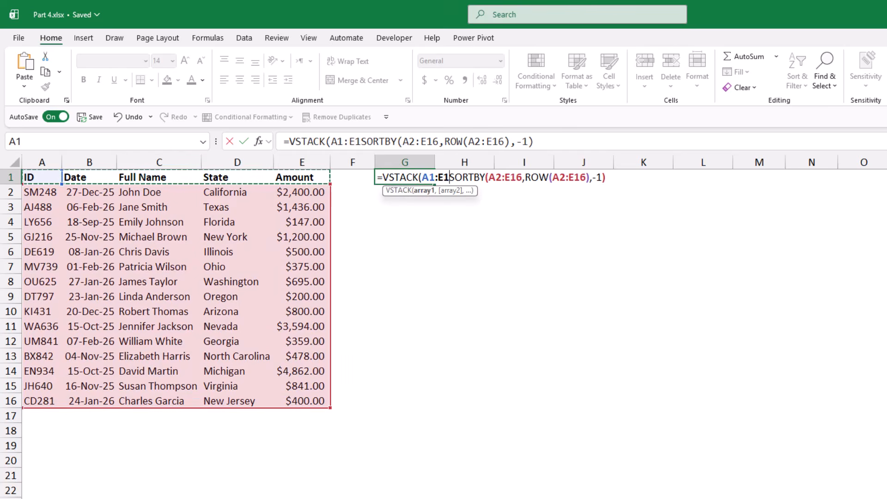
pyautogui.write(',')
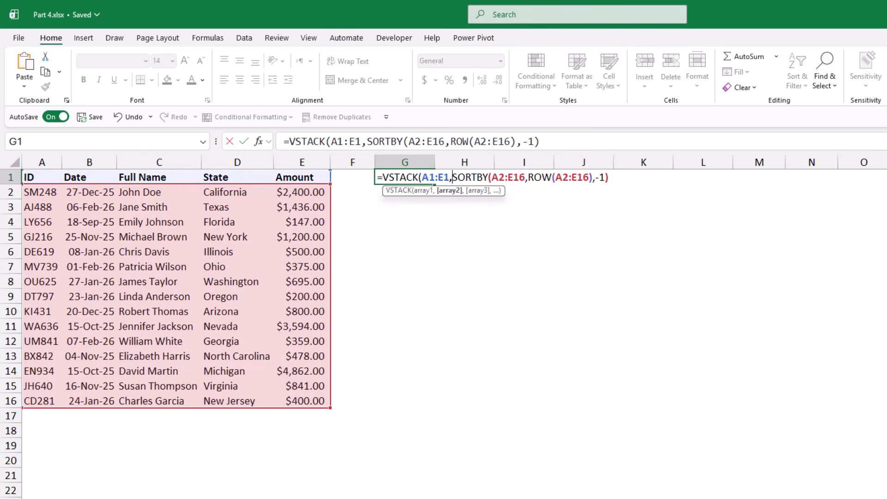
pyautogui.click(542, 141)
pyautogui.write(')')
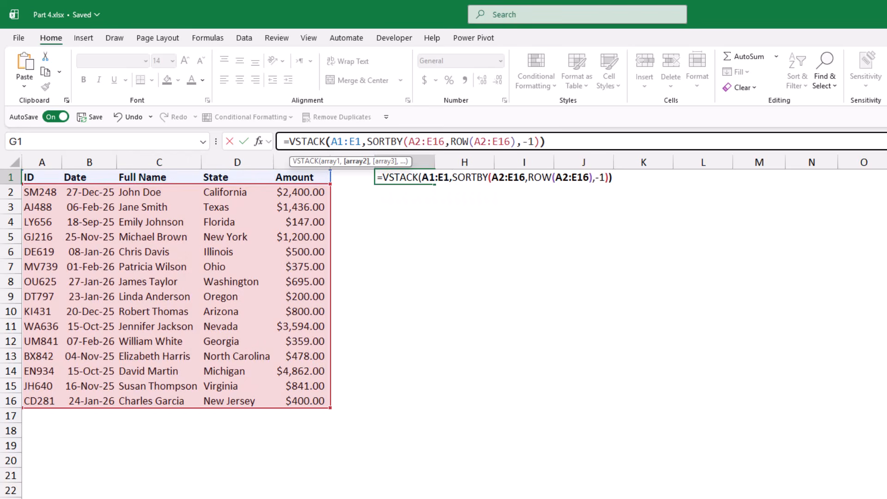
pyautogui.press('Return')
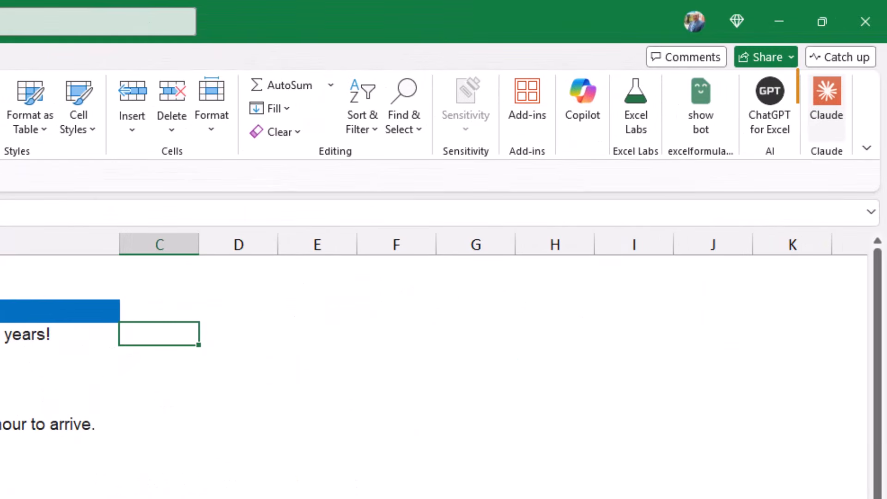
# Step: Ask Claude to rate column B sentiment from 1 to 5 as left-aligned stars, with conditional font color green for 4 or 5 and red for 2 or less
pyautogui.click(827, 97)
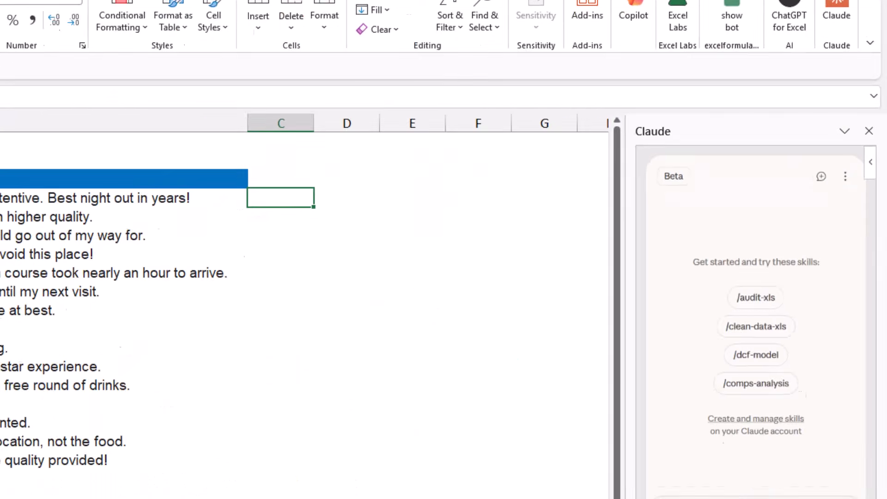
pyautogui.write('Rate the sentiment of the text in column B on a scale of 1 to 5, where 1 is very negative and 5 is very positive. Return a number of stars equal to the rating. A single star is very negative, 2 stars for fair, 3 stars for good, 4 stars for very good and 5 stars for excellent. Apply Conditional Formatting only to the Font color of the stars, so that a rating of 4 or 5 appears green, a rating of 2 or less appears red. Left align stars')
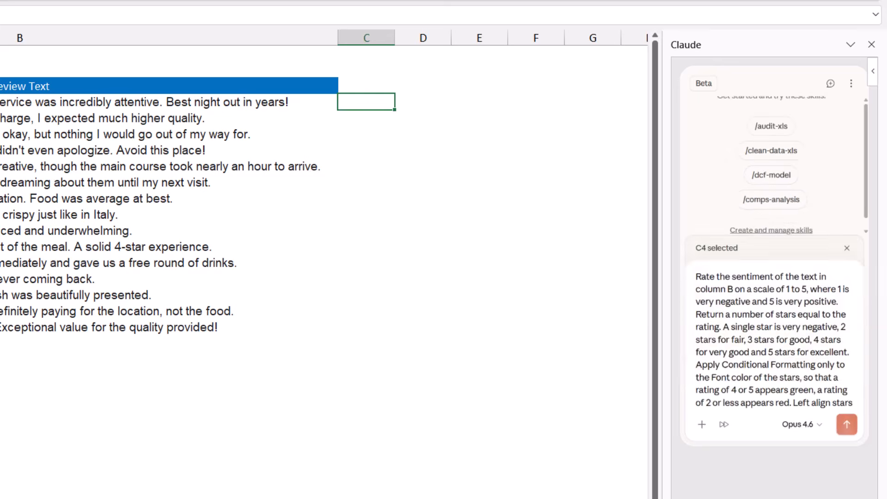
pyautogui.press('Return')
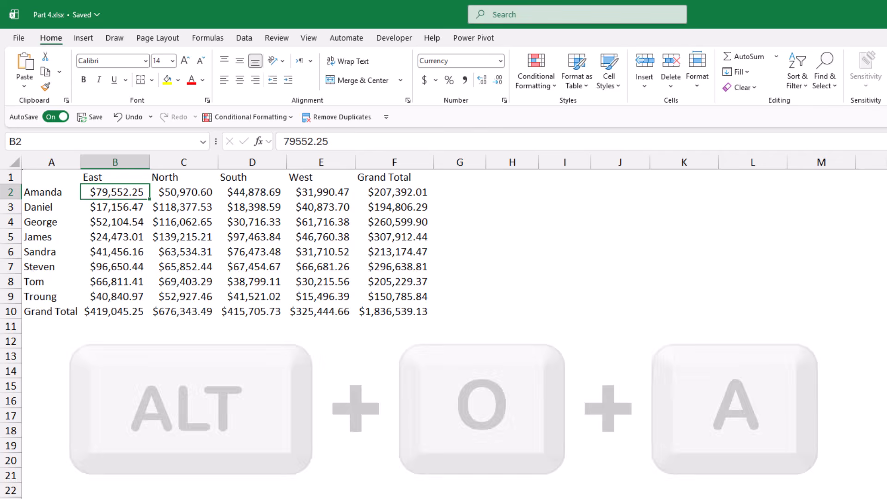
# Step: Apply the Colorful 1 AutoFormat design to the regional sales table
pyautogui.hotkey('alt', 'o')
pyautogui.press('a')
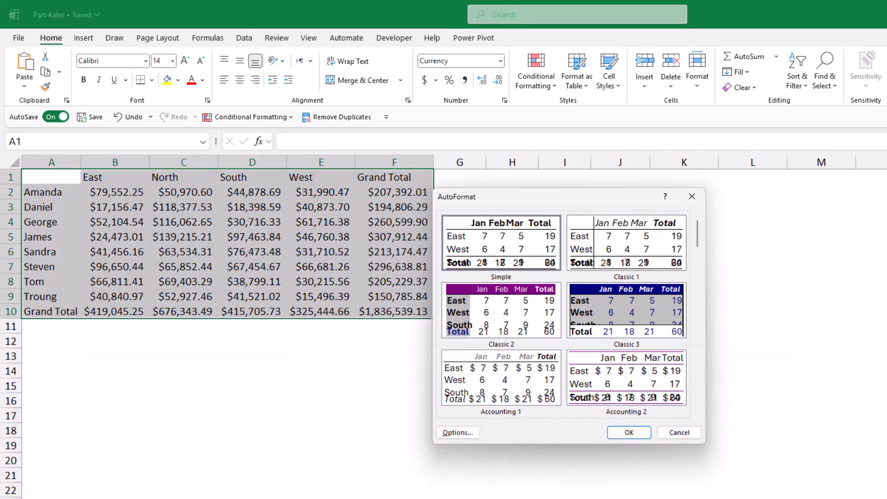
pyautogui.moveTo(697, 235); pyautogui.dragTo(698, 286)
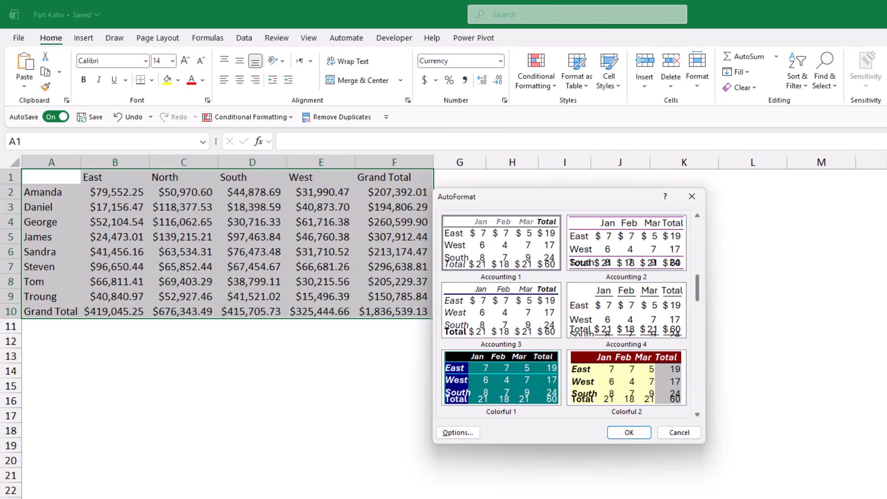
pyautogui.click(502, 378)
pyautogui.click(629, 432)
pyautogui.click(115, 192)
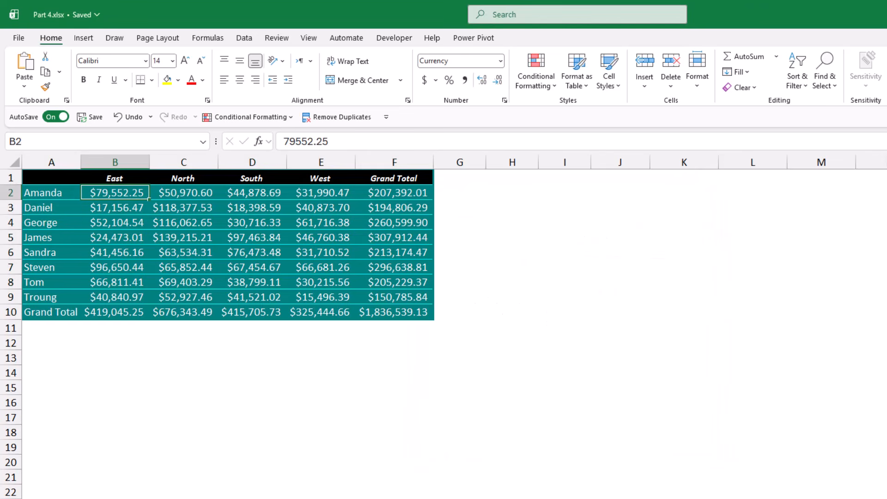
pyautogui.click(252, 192)
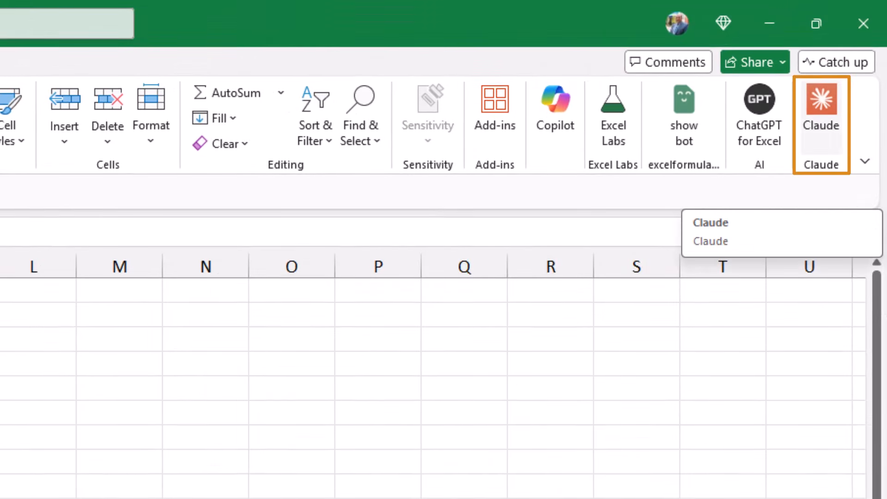
# Step: Have Claude create a month calendar in A1 driven by drop lists for month in K1 and year 1980-2040 in M1, hiding errors with conditional formatting
pyautogui.click(822, 115)
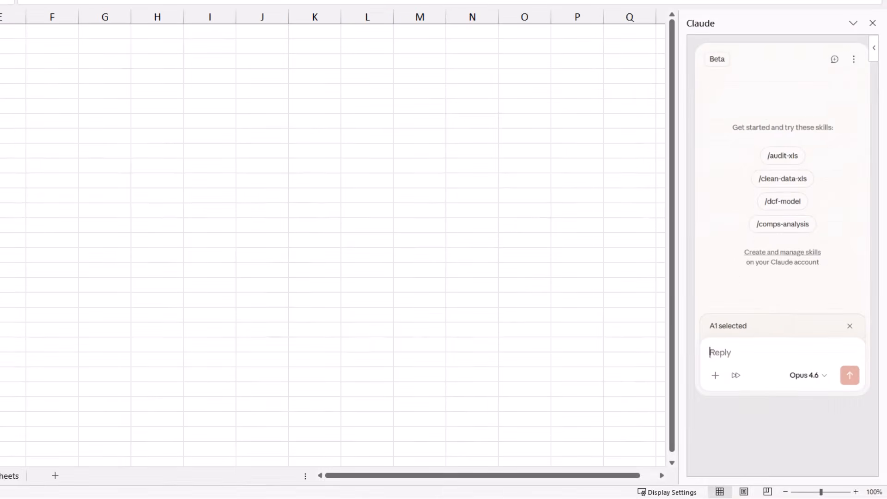
pyautogui.write('Create a month calendar with a function in cell A1. Create 2 drop lists in cells K1 from which we can select a month and another drop list in cell M1 from which we can select a year (between 1980 and 2040). The calendar generated in cell A1 will be for the month and year selected from the 2 drop lists. Hide any errors by conditional formatting')
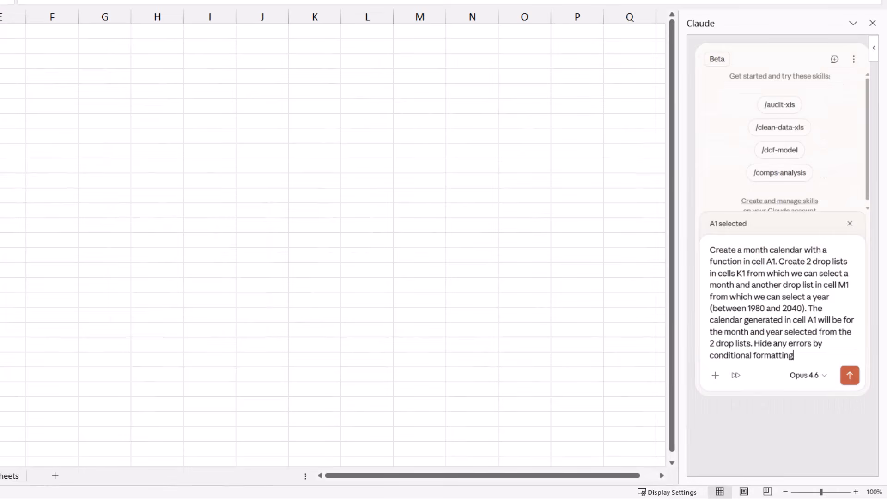
pyautogui.press('Return')
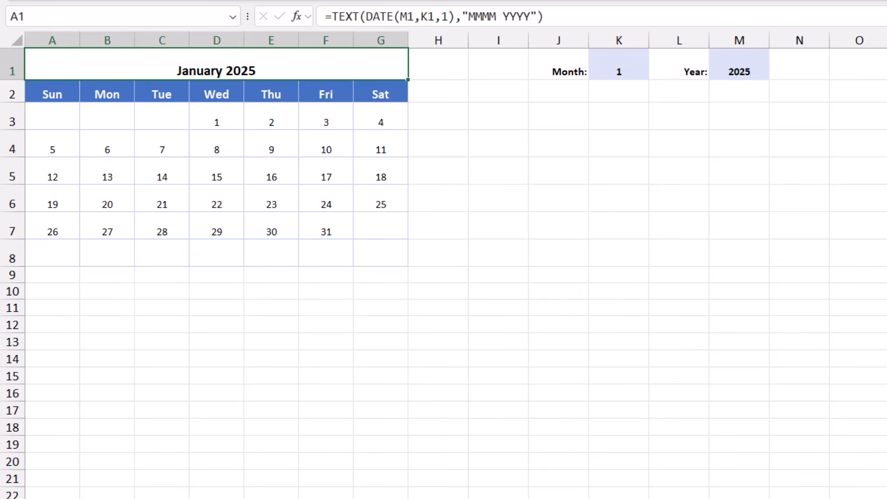
# Step: Check the choices offered by the month drop list in K1 and the year drop list in M1
pyautogui.click(618, 68)
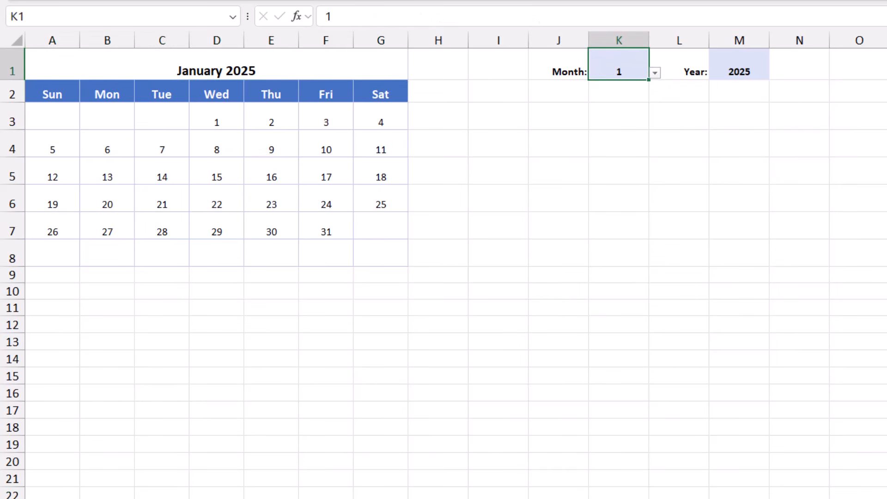
pyautogui.hotkey('alt', 'Down')
pyautogui.press('Escape')
pyautogui.click(739, 68)
pyautogui.hotkey('alt', 'Down')
pyautogui.press('Escape')
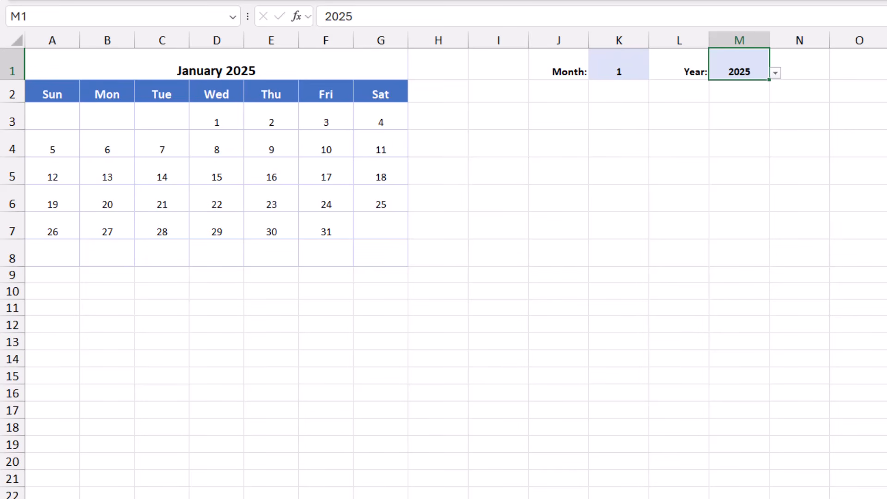
# Step: Set the calendar's month in K1 to 7 and its year in M1 to 2018
pyautogui.click(619, 65)
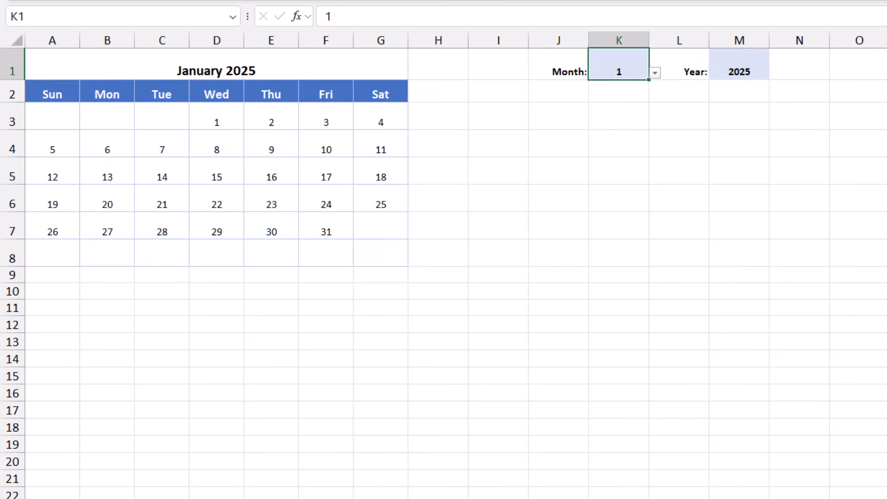
pyautogui.click(655, 72)
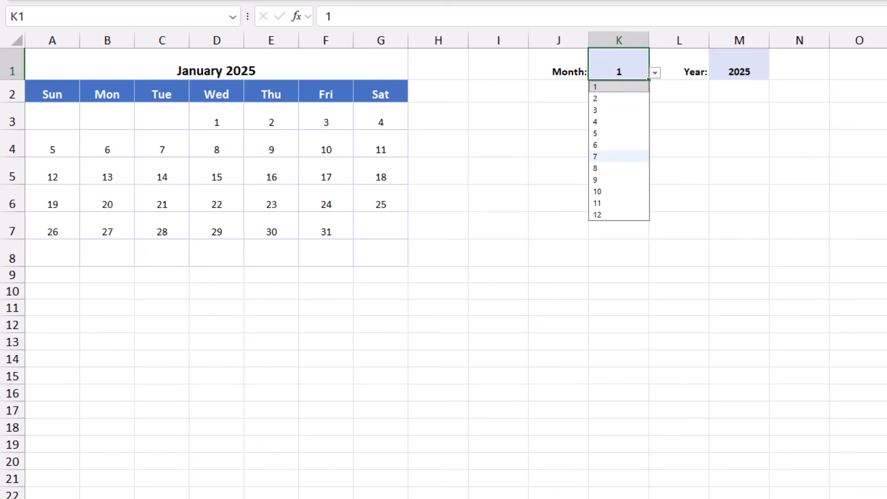
pyautogui.click(619, 157)
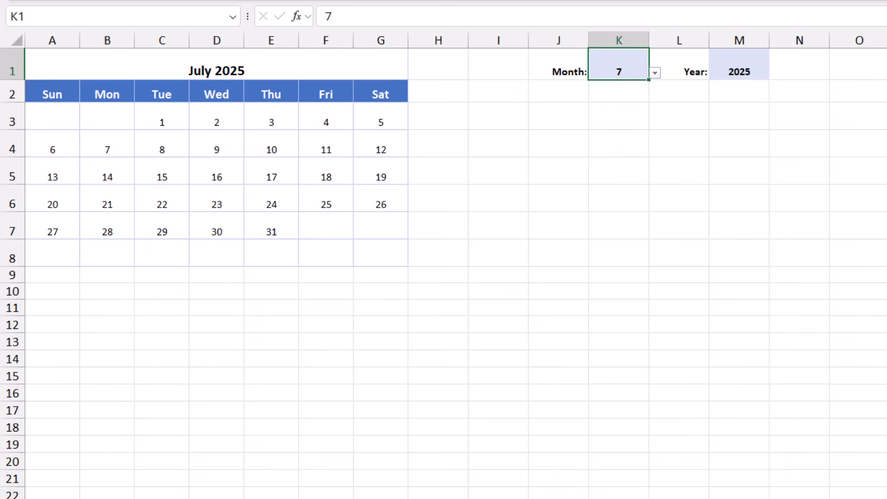
pyautogui.click(740, 65)
pyautogui.click(776, 73)
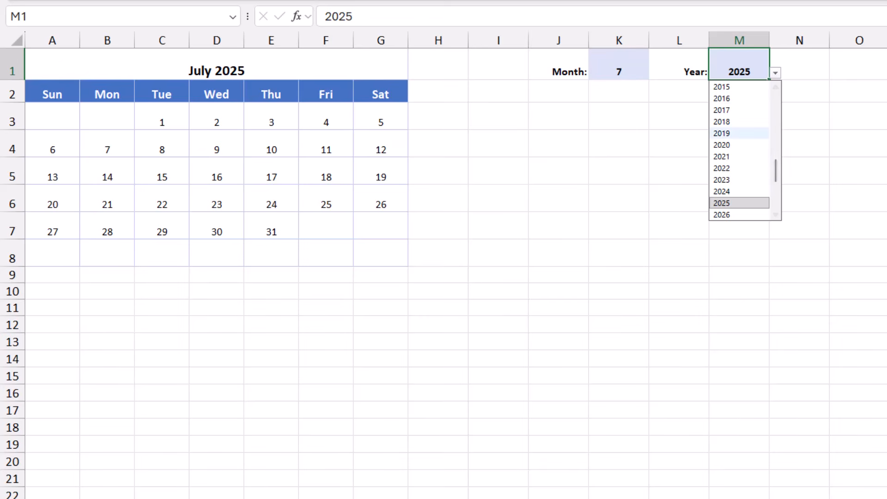
pyautogui.click(739, 122)
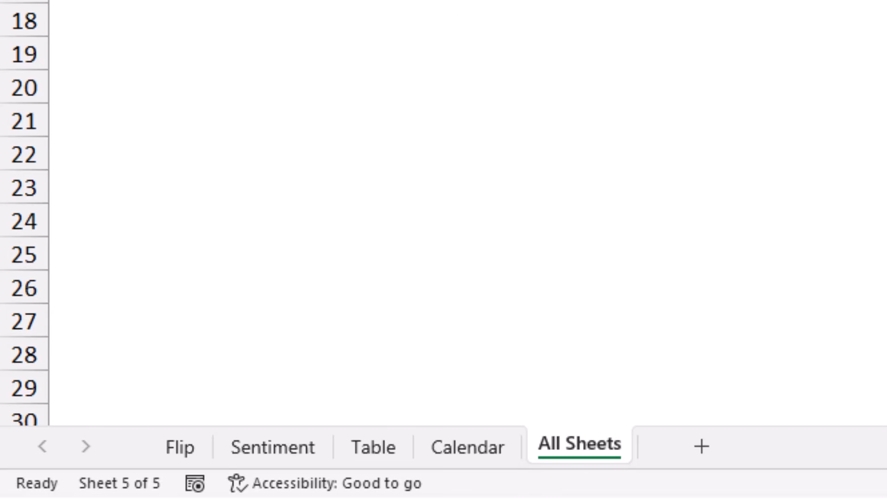
# Step: Select all sheets of the workbook as a group and ungroup them again
pyautogui.rightClick(583, 444)
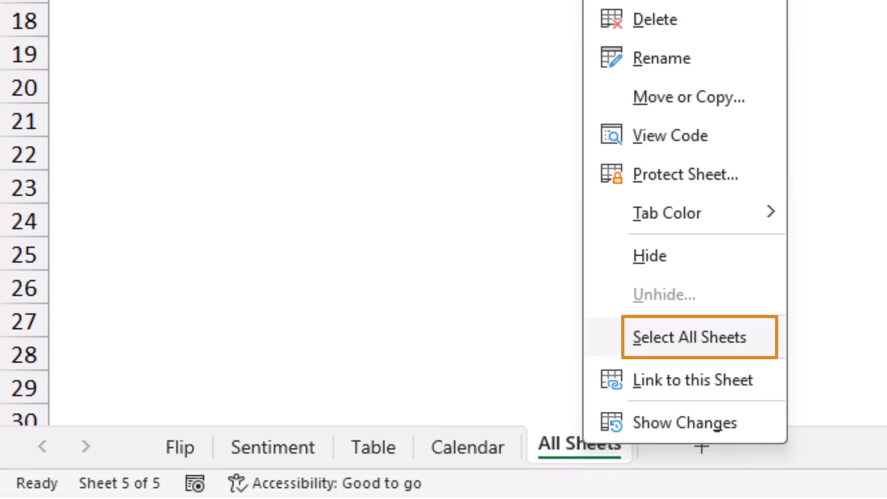
pyautogui.click(688, 338)
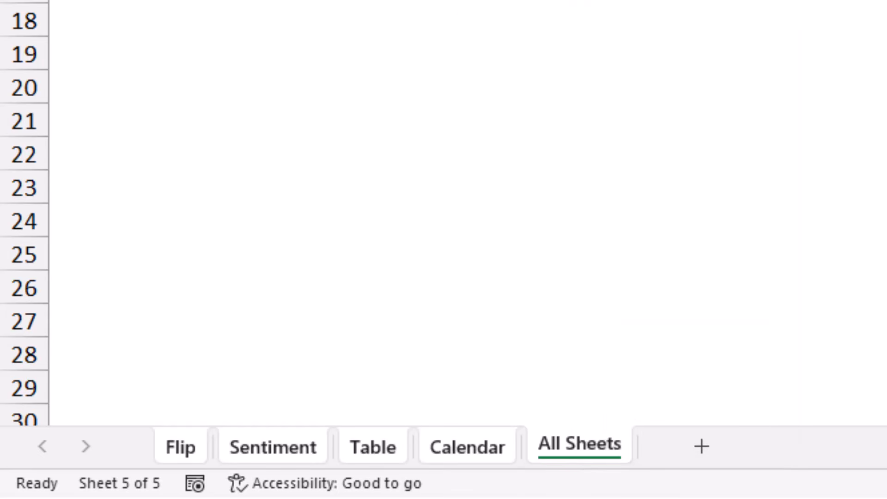
pyautogui.rightClick(590, 443)
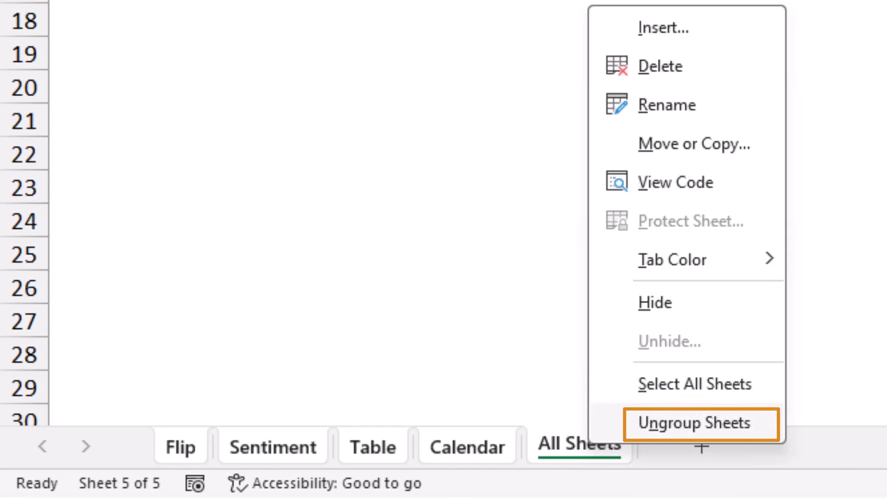
pyautogui.click(693, 423)
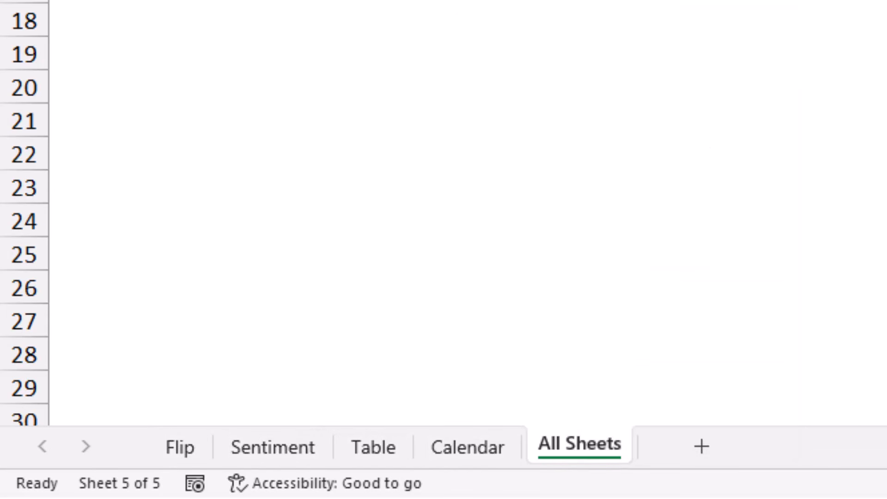